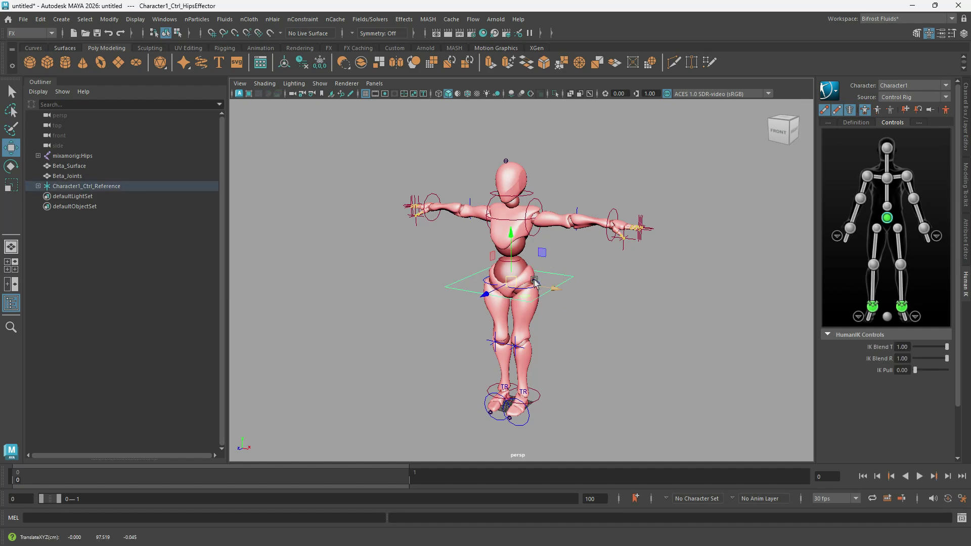
Try out the finished control rig by rotating the hips effector, undoing that rotation, and moving the left wrist effector.
key("e")
left_click_drag(535, 283, 546, 285)
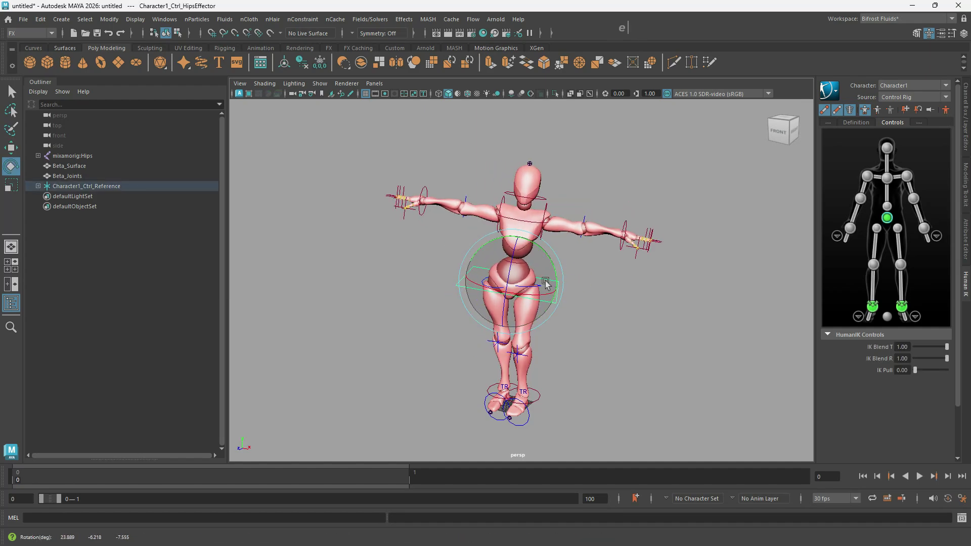
key("ctrl+z")
left_click(606, 233)
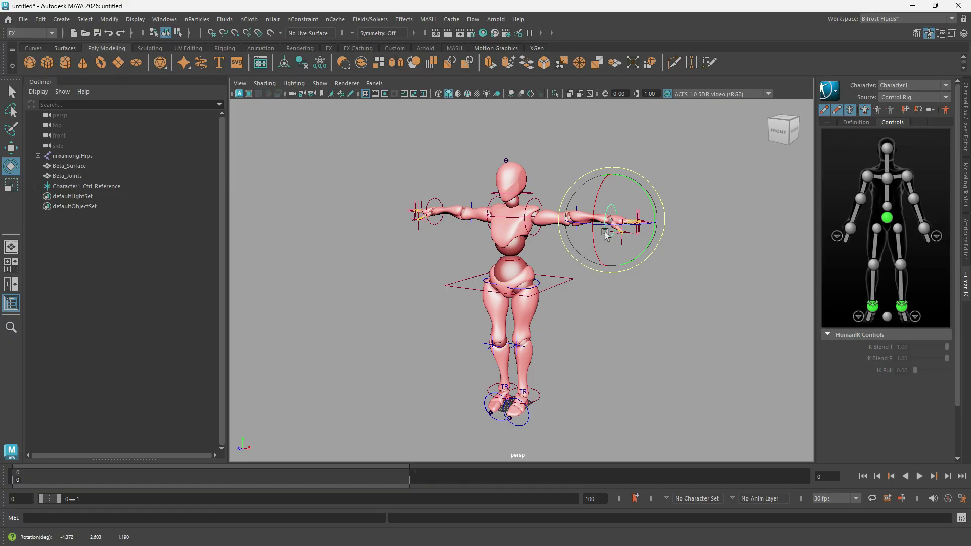
key("w")
left_click_drag(605, 233, 514, 283)
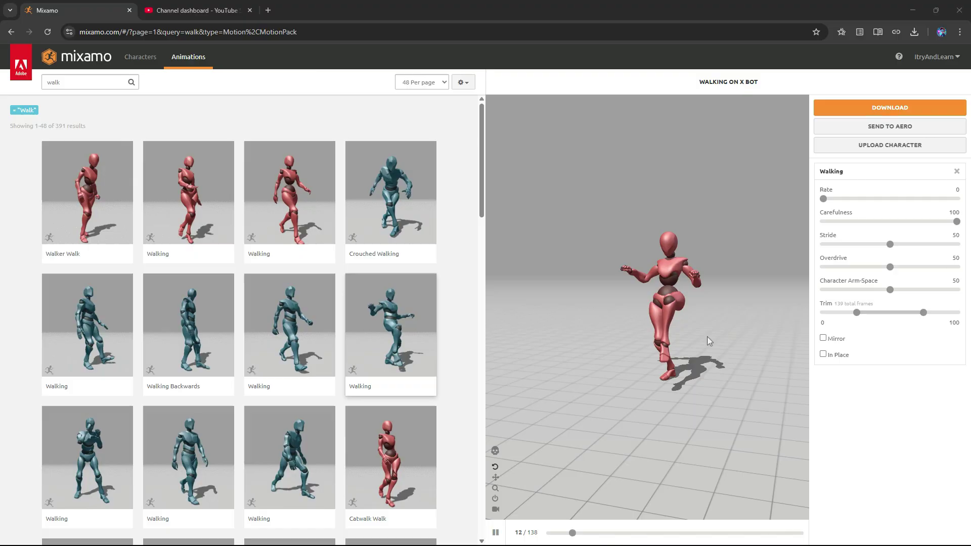
Remove the Walking animation from X Bot in Mixamo and download the character as FBX Binary in T-pose.
left_click(958, 172)
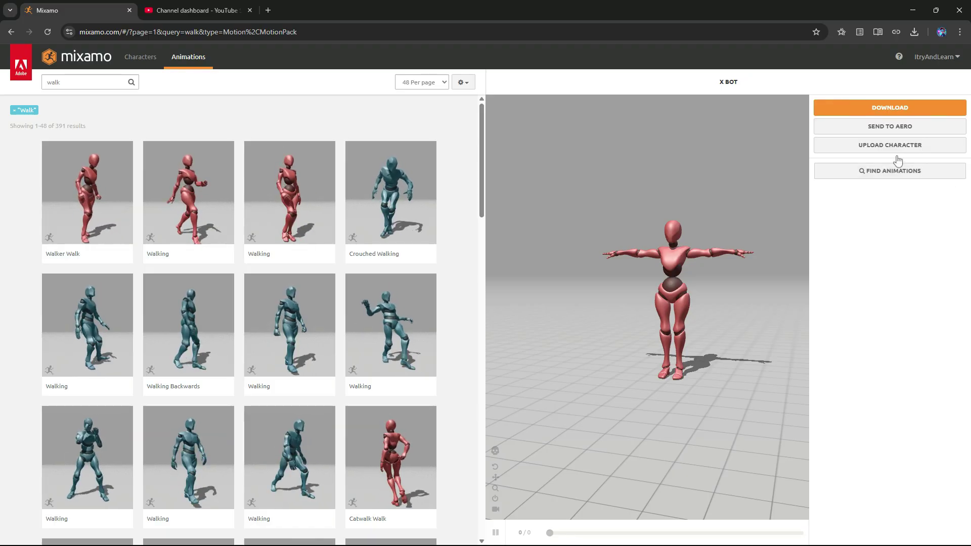
left_click(893, 108)
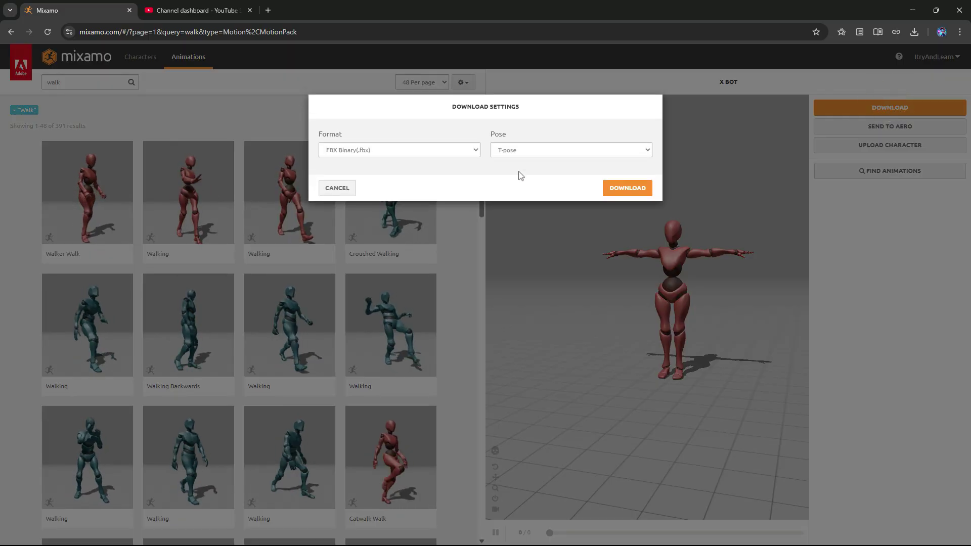
left_click(638, 189)
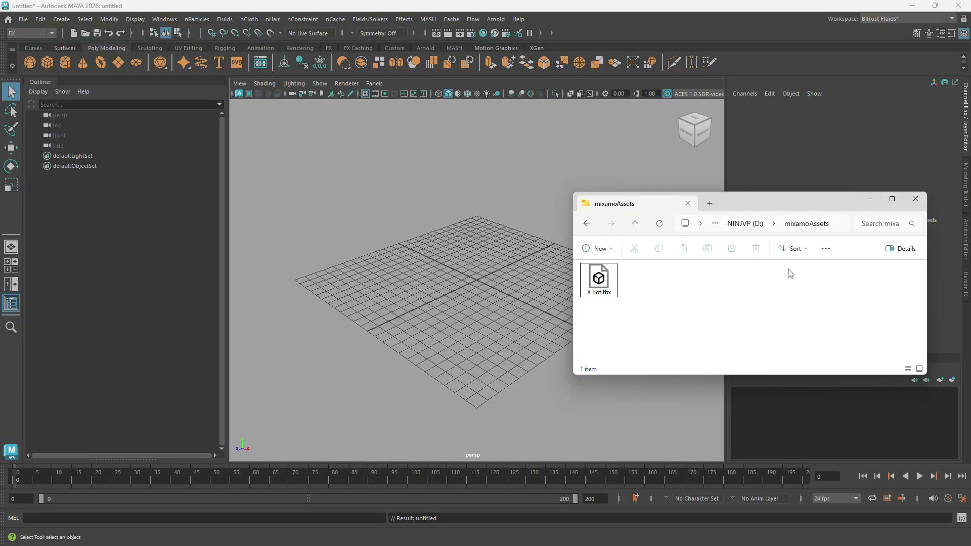
Switch to Maya and import X Bot.fbx from the mixamoAssets folder into the empty scene.
left_click(602, 279)
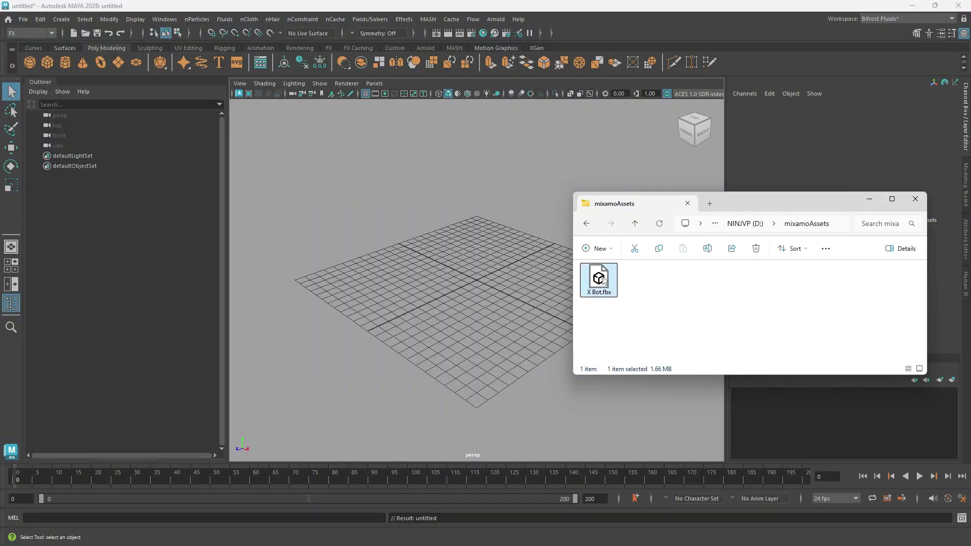
left_click_drag(602, 280, 465, 290)
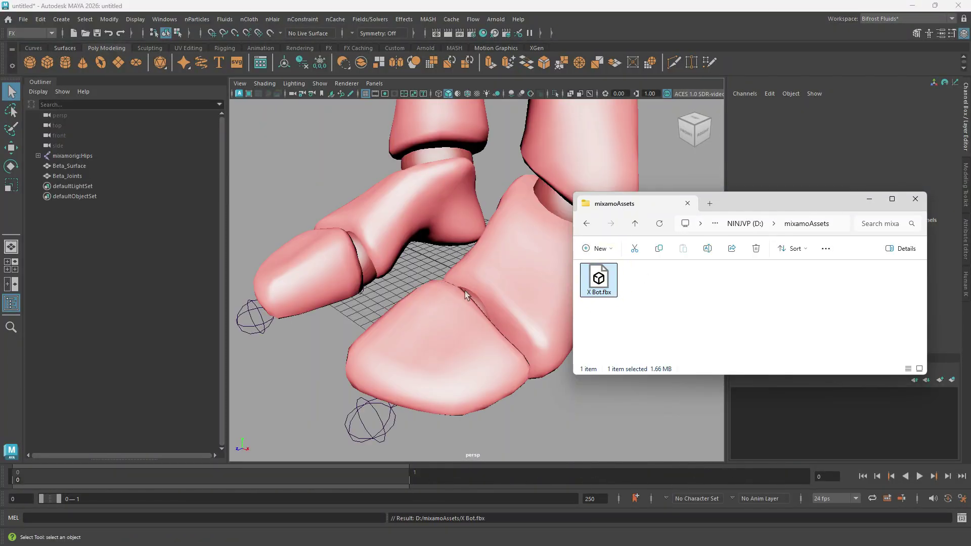
scroll(466, 295, "down", 10)
middle_click_drag(486, 162, 501, 323, "alt")
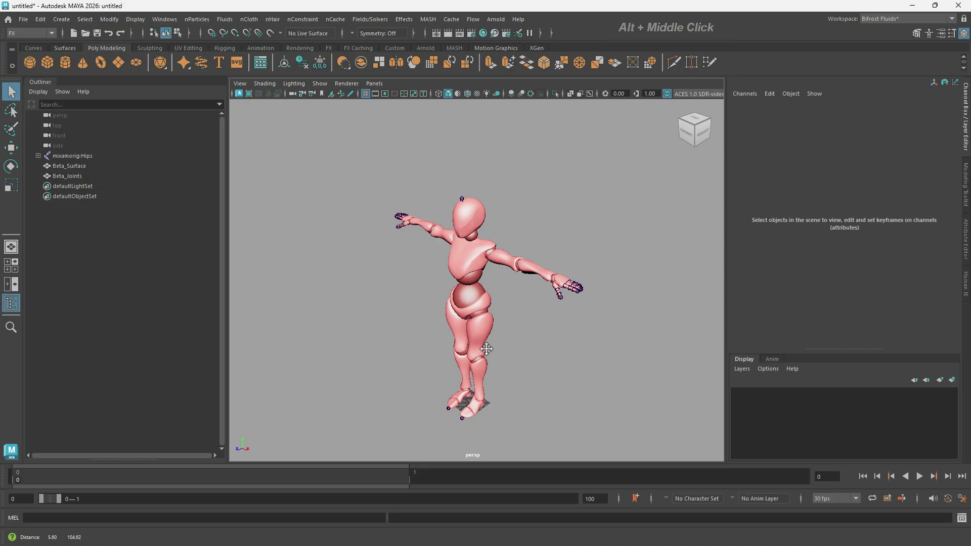
left_click_drag(501, 324, 512, 324, "alt")
right_click_drag(512, 324, 506, 311, "alt")
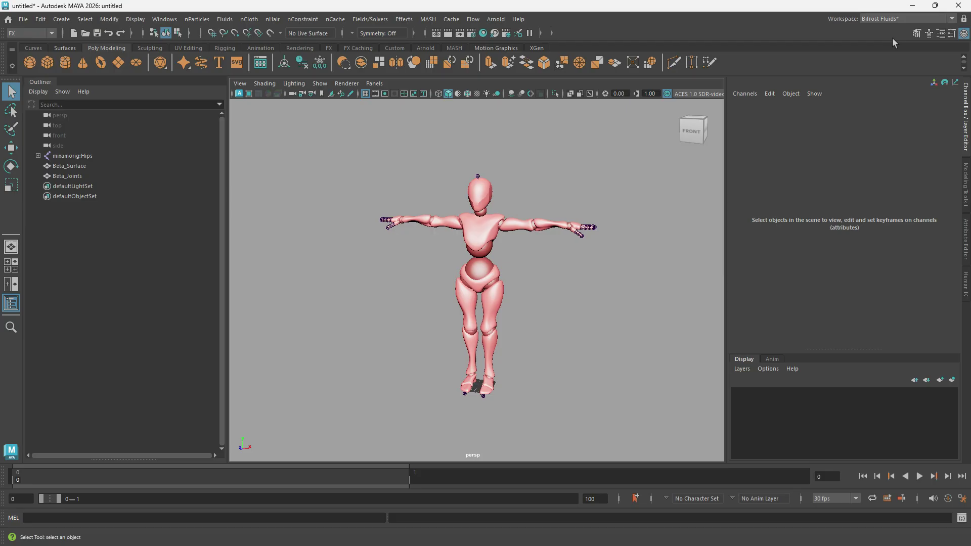
Create a HumanIK character definition and load the HIK skeleton template, matching all bones with the prefix mixamorig:.
left_click(930, 34)
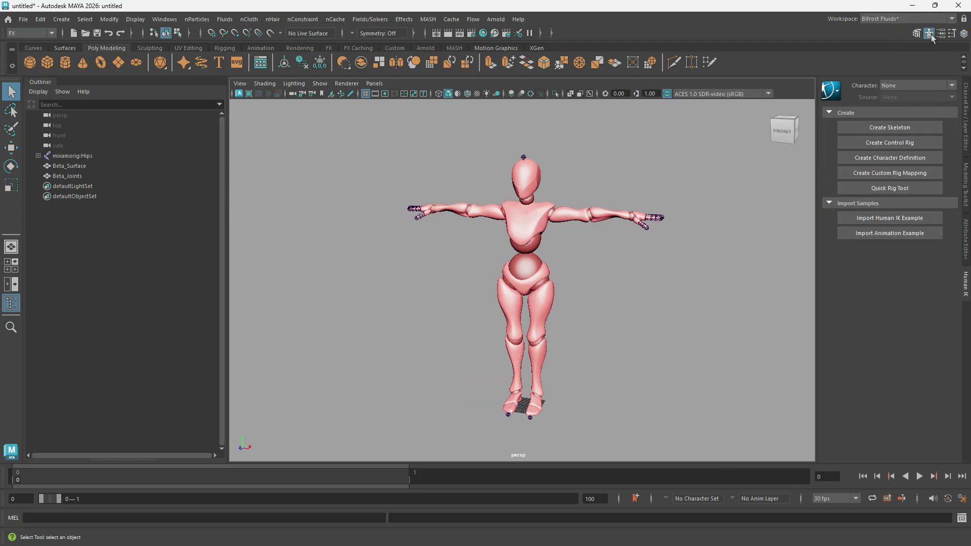
left_click(846, 160)
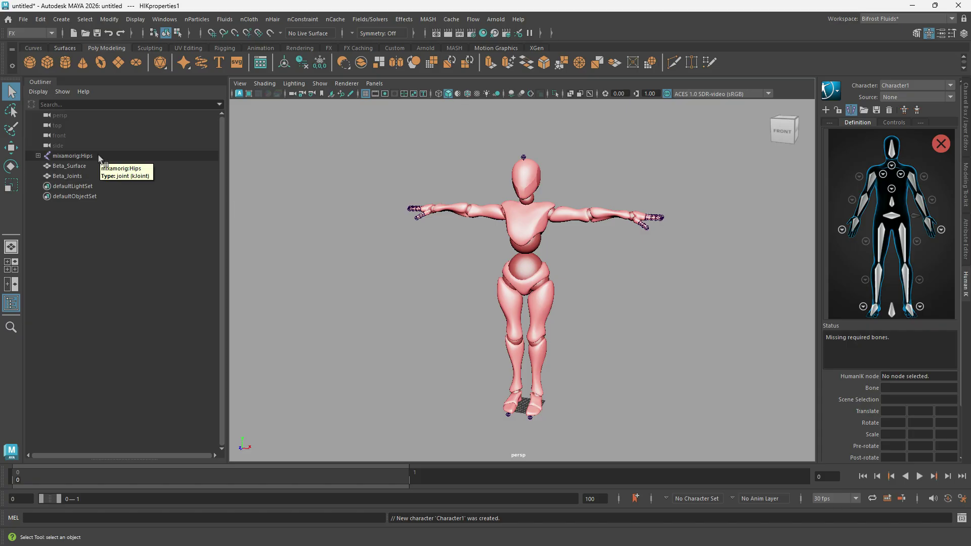
left_click(98, 156)
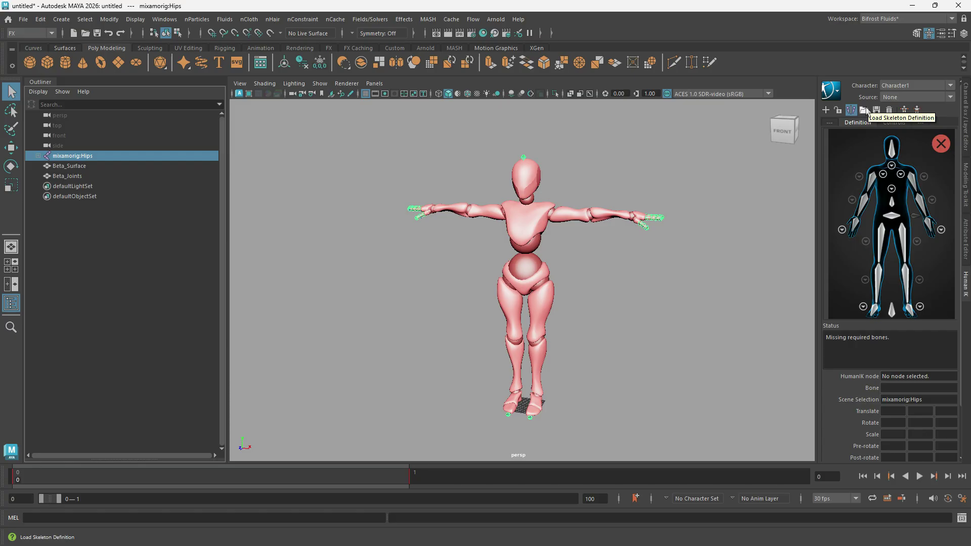
left_click(865, 110)
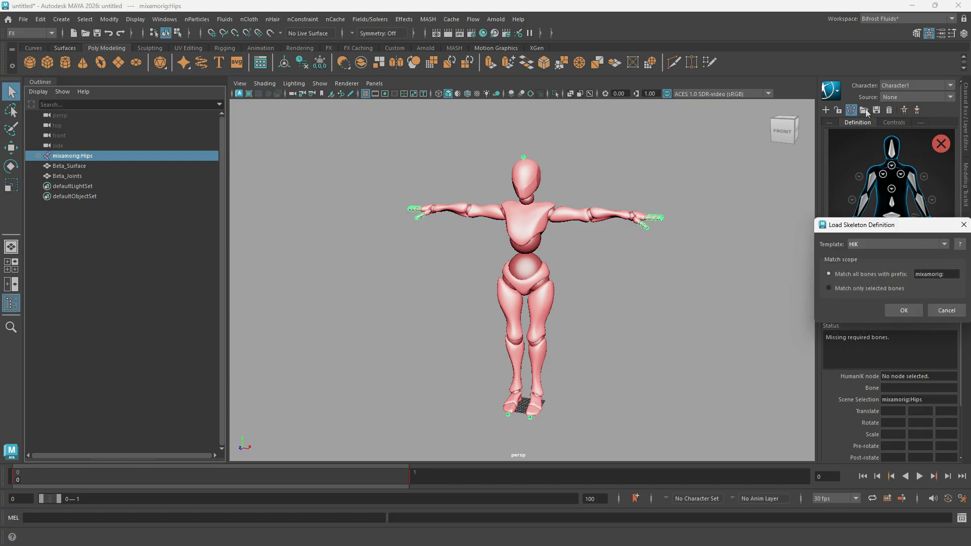
left_click_drag(879, 223, 573, 223)
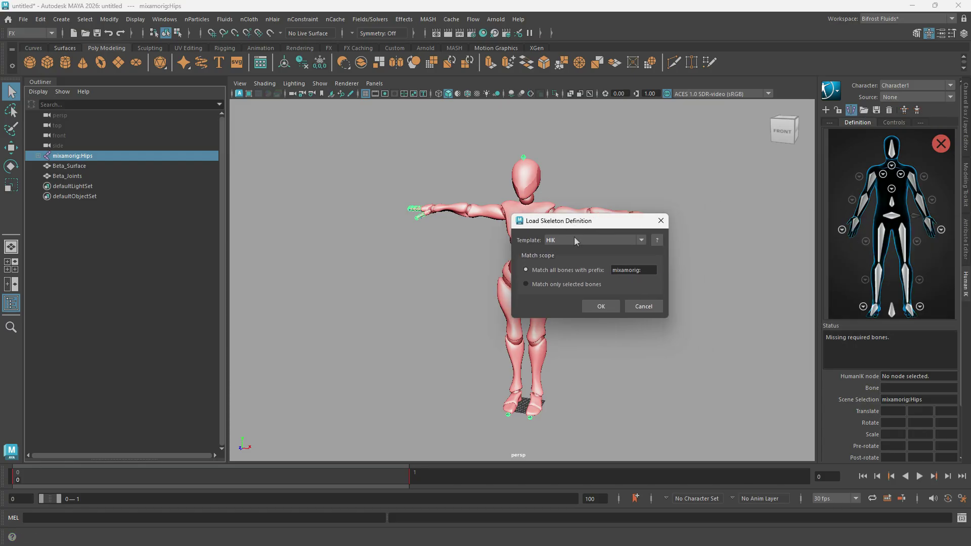
left_click(576, 241)
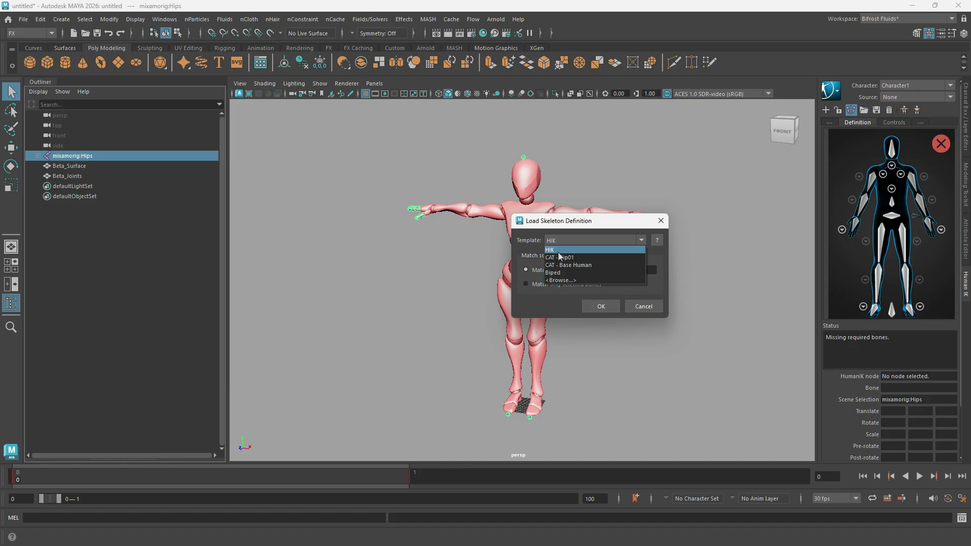
left_click(559, 251)
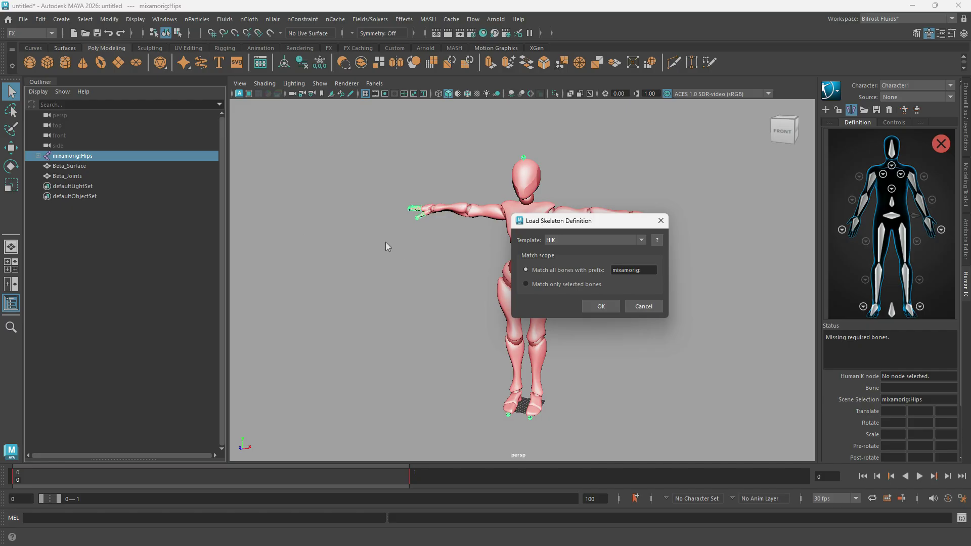
left_click(601, 307)
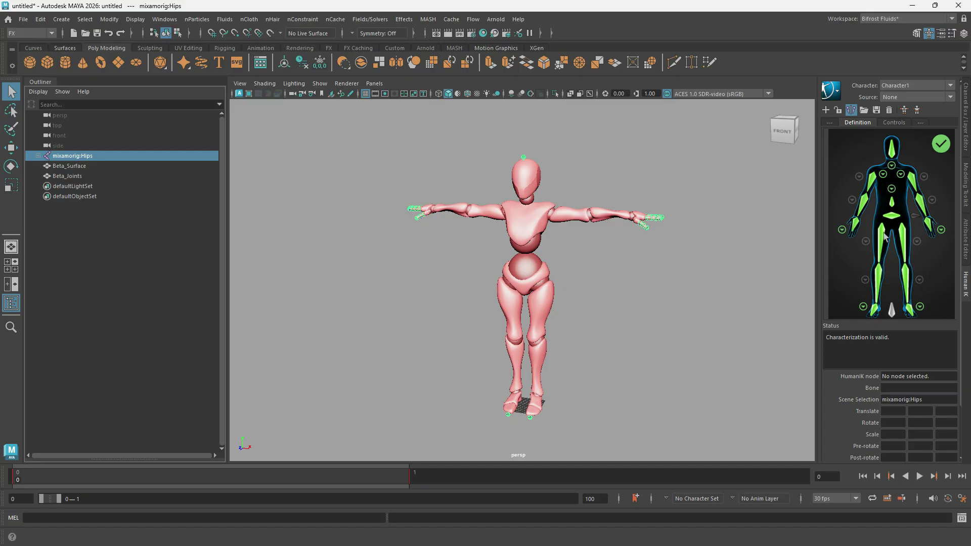
Set the source of Character1 to Control Rig.
left_click(898, 98)
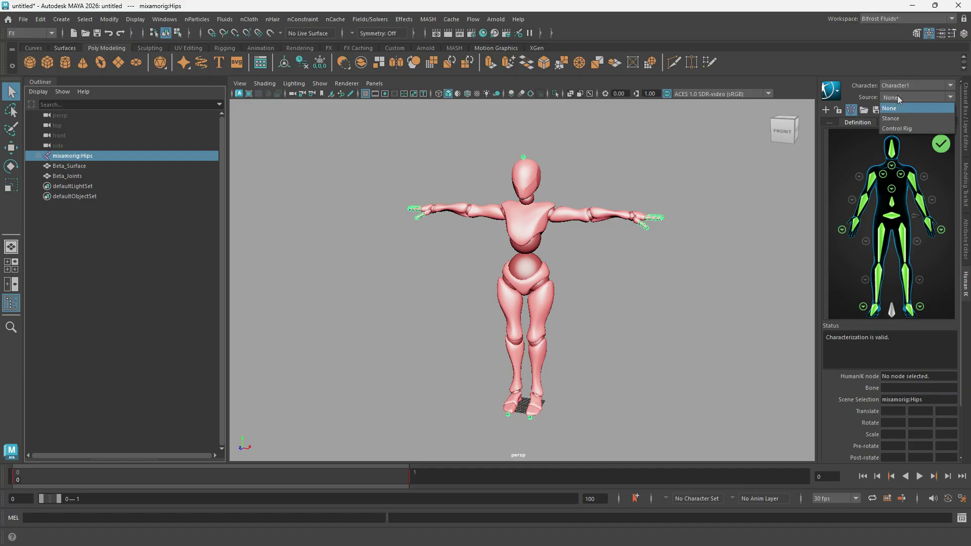
left_click(908, 129)
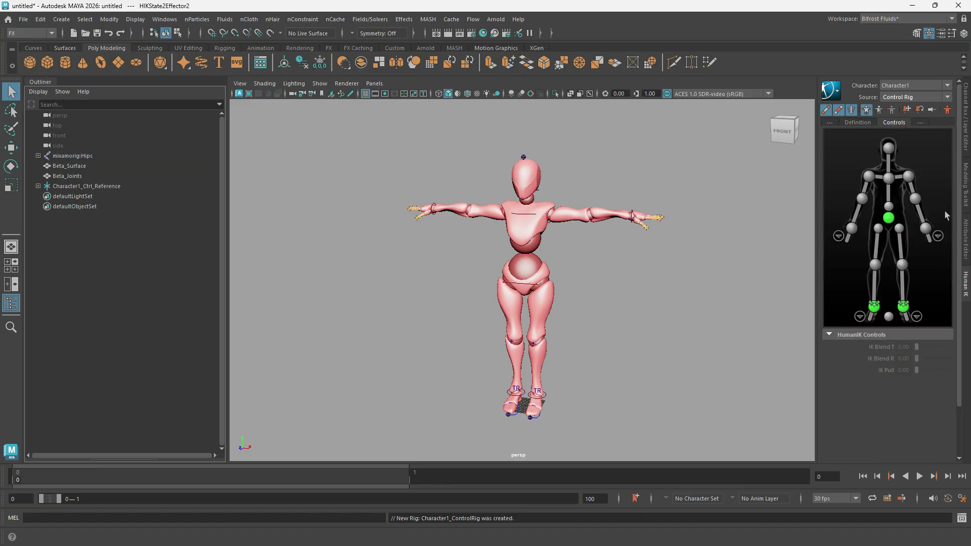
Test the new control rig by moving the left wrist effector down, and undo the move.
left_click(633, 220)
key("w")
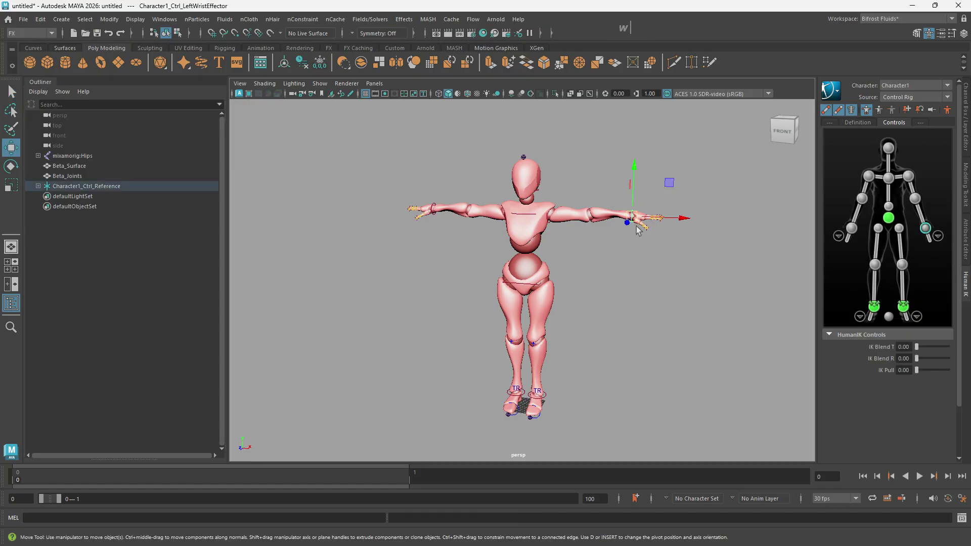
left_click_drag(635, 221, 654, 335)
key("ctrl+z")
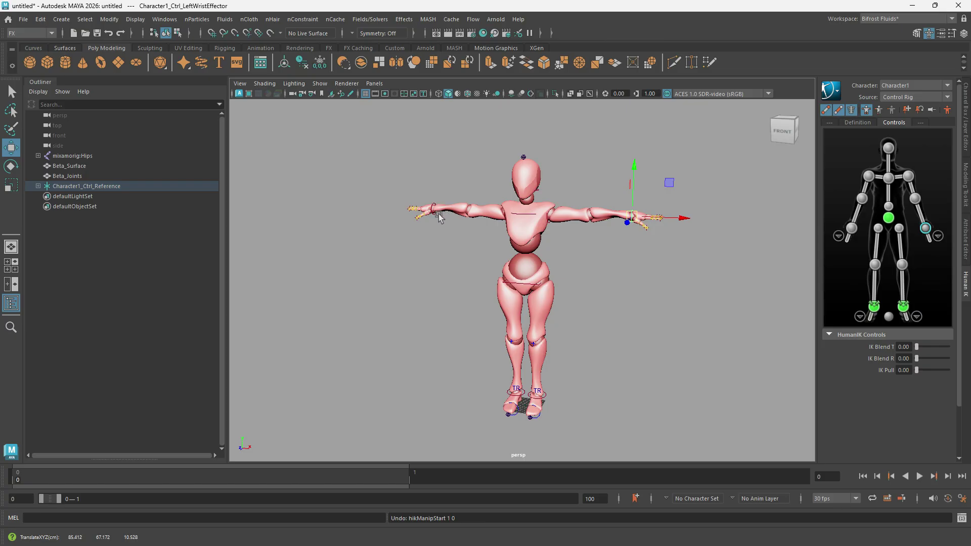
Select all control rig effectors and increase their Radius together, to about 7.8 on the right ring finger effector.
left_click_drag(345, 101, 761, 440)
key("ctrl+a")
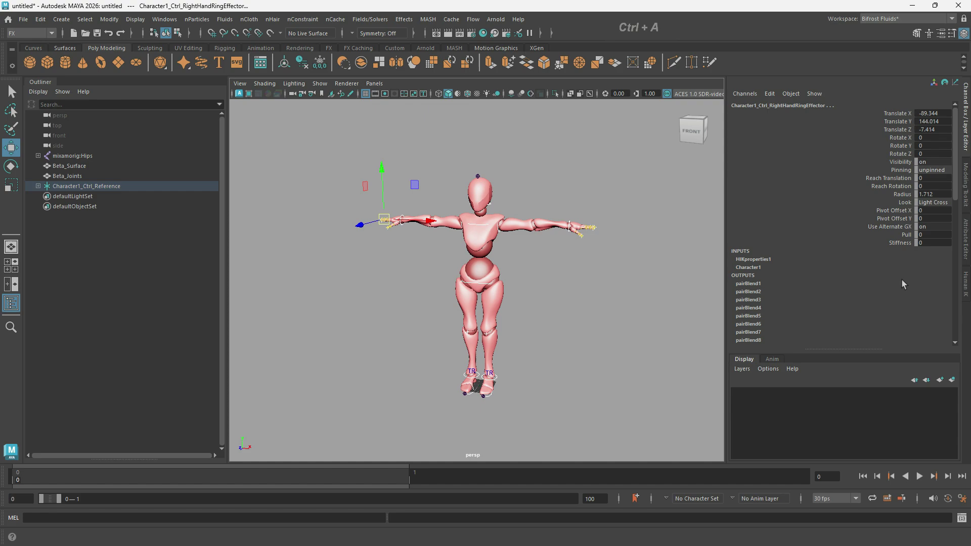
left_click(892, 196)
middle_click_drag(616, 196, 644, 187)
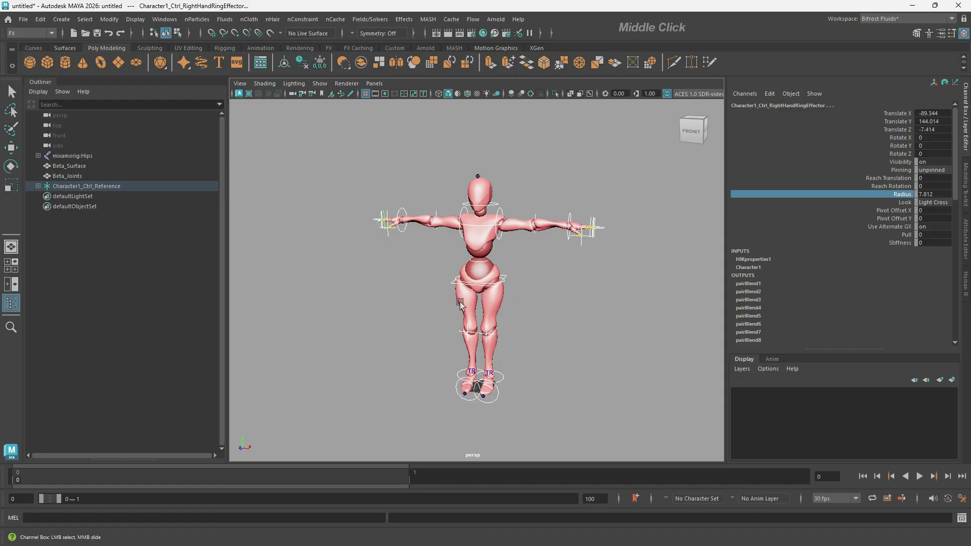
Enlarge the Radius of the hips effector so its square extends well beyond the body.
left_click(500, 278)
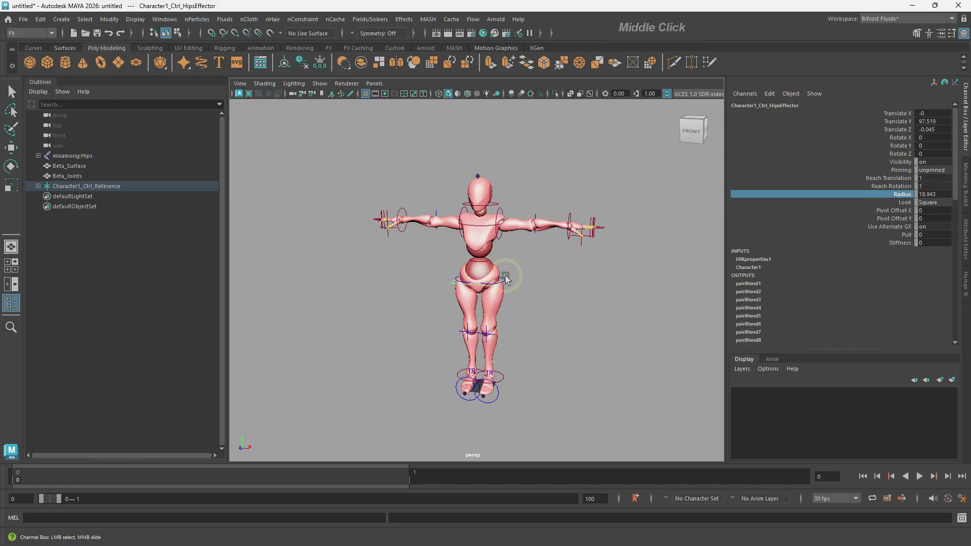
left_click(897, 195)
middle_click_drag(632, 198, 672, 231)
left_click_drag(673, 231, 544, 296, "alt")
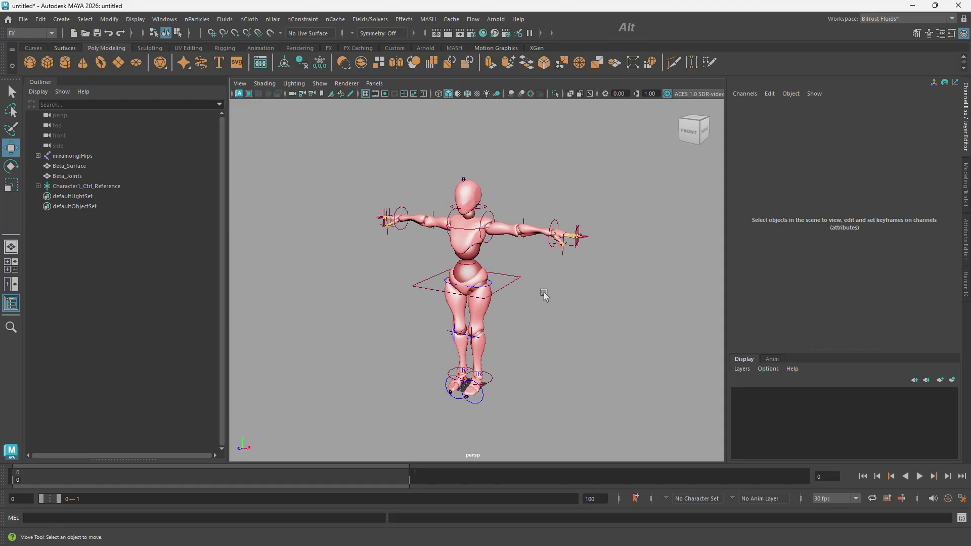
Return to the HumanIK controls, try lowering the right wrist effector in Full Body mode, and undo the move.
left_click(967, 276)
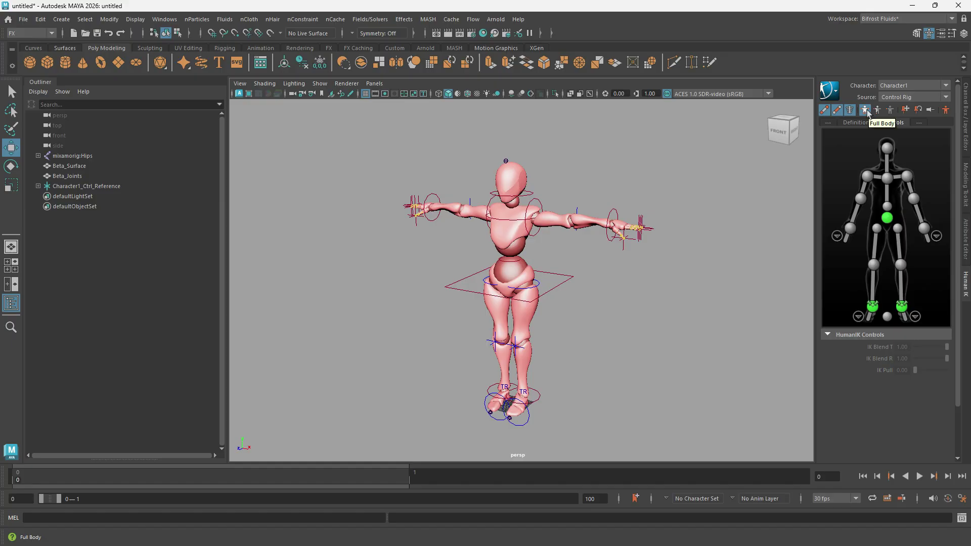
left_click(853, 231)
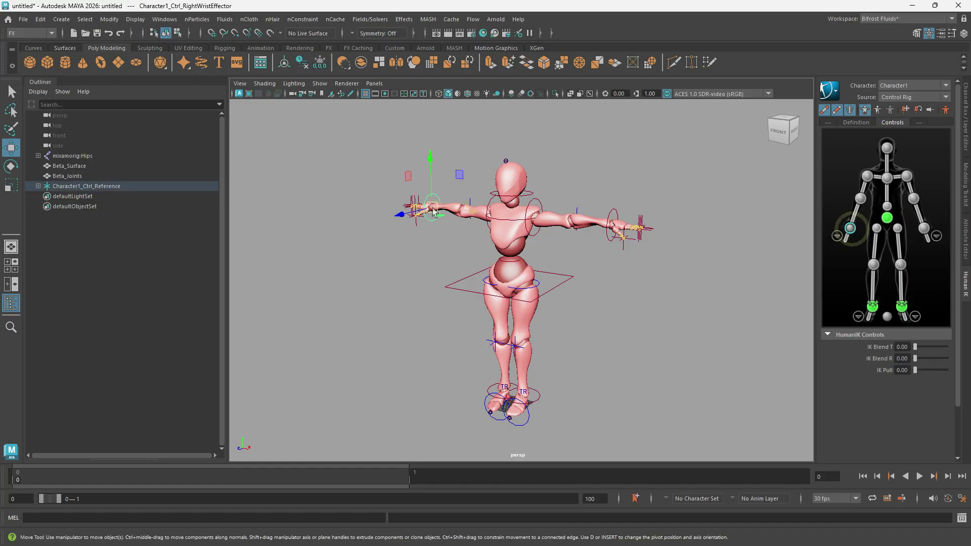
left_click_drag(415, 207, 412, 296)
key("ctrl+z")
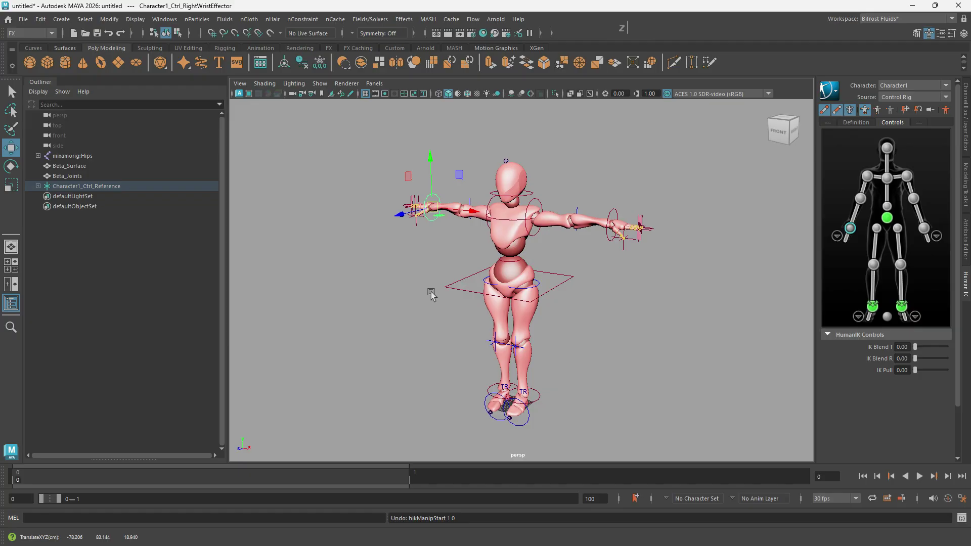
Try moving the right wrist effector in Body Part mode, and go back to the original pose and Full Body mode.
left_click(878, 111)
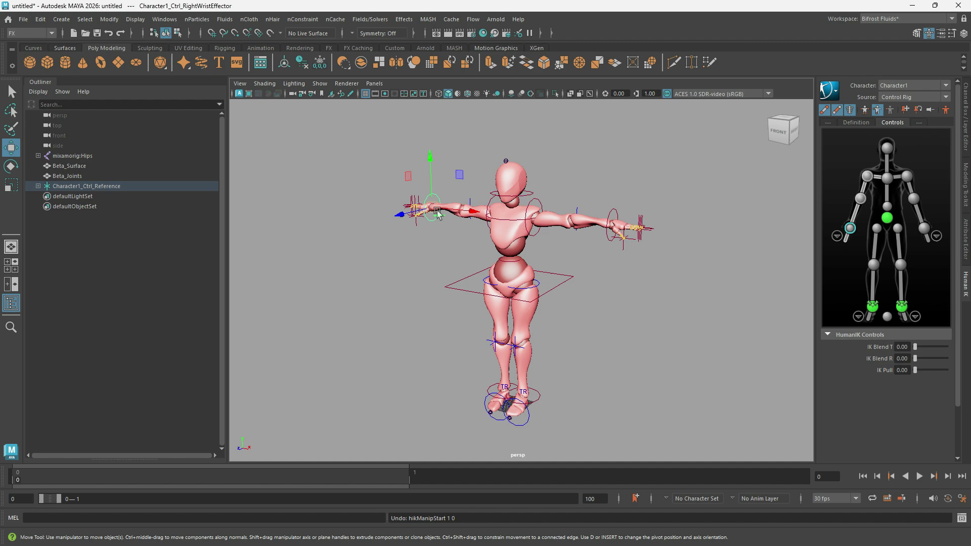
left_click_drag(433, 208, 292, 297)
key("ctrl+z")
key("ctrl+z")
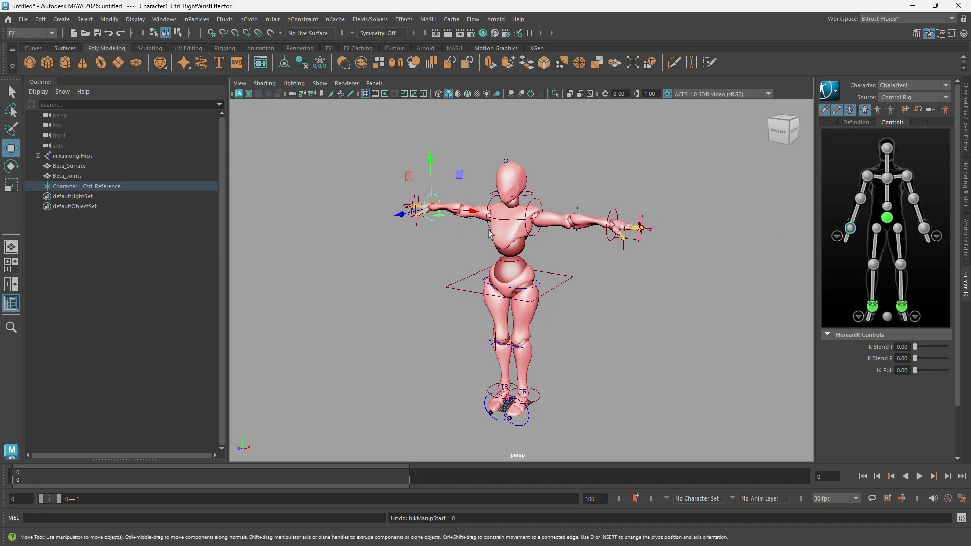
Try lowering the left wrist effector in Full Body mode with the right wrist unpinned, and undo the move.
left_click(602, 221)
left_click_drag(602, 222, 627, 323)
key("ctrl+z")
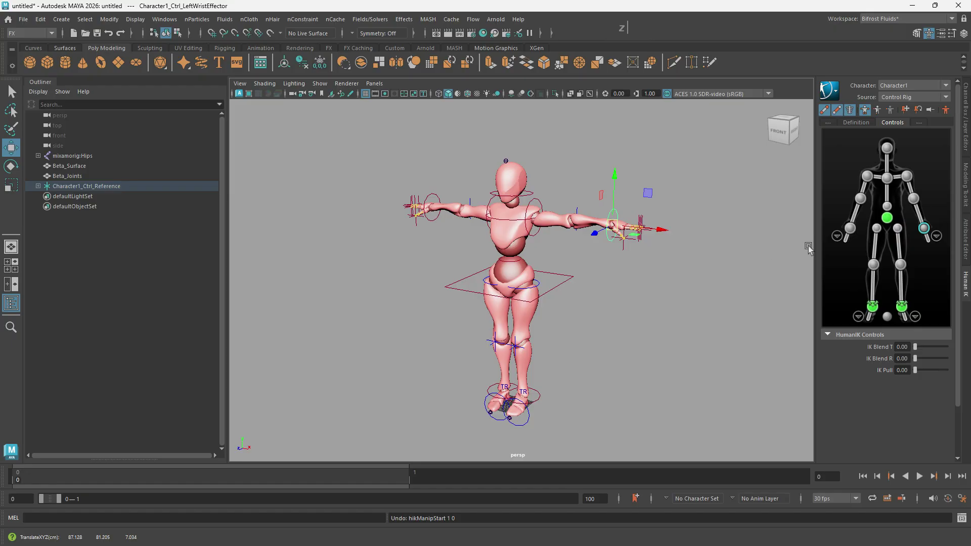
Pin the right wrist effector's translation and rotation, test the pin by lowering the left wrist effector, and undo that move.
left_click(851, 228)
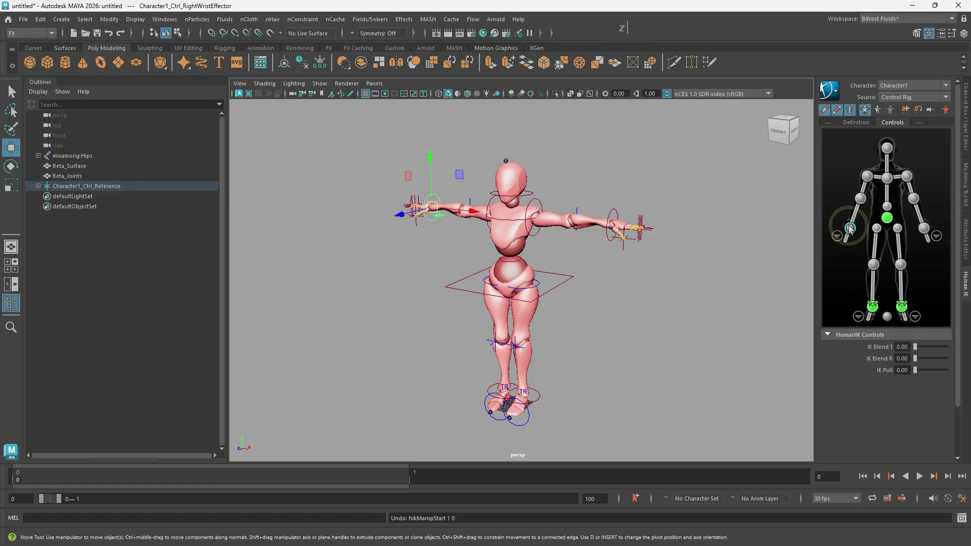
left_click(905, 110)
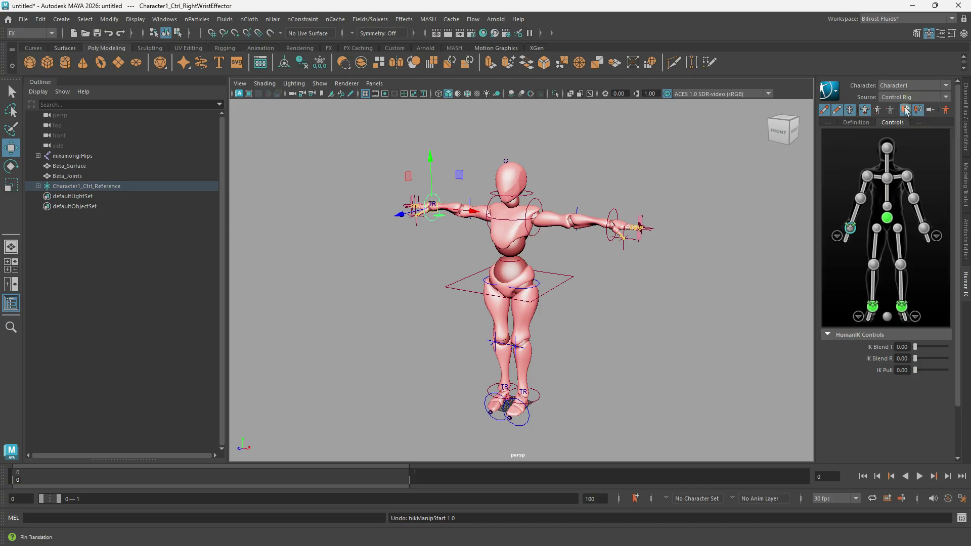
left_click(608, 214)
left_click_drag(610, 222, 539, 329)
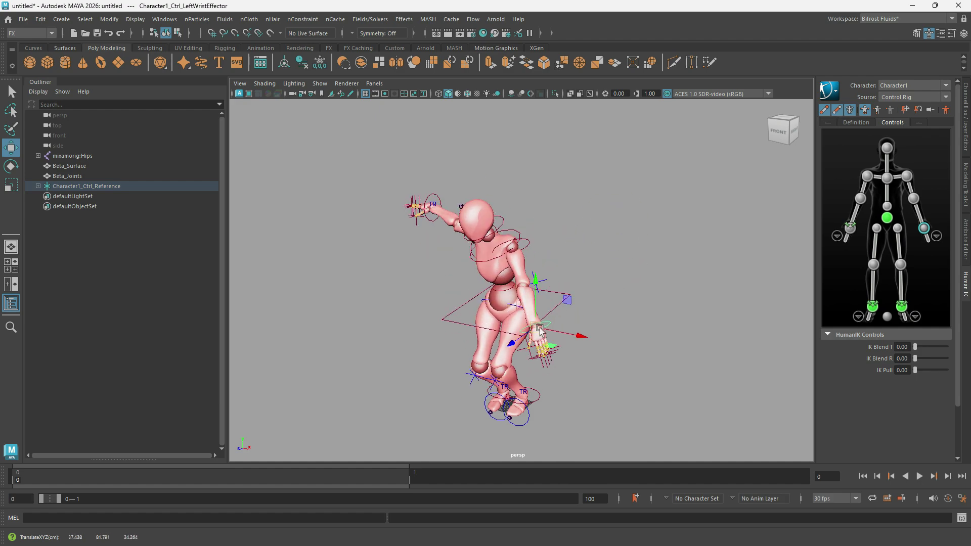
key("ctrl+z")
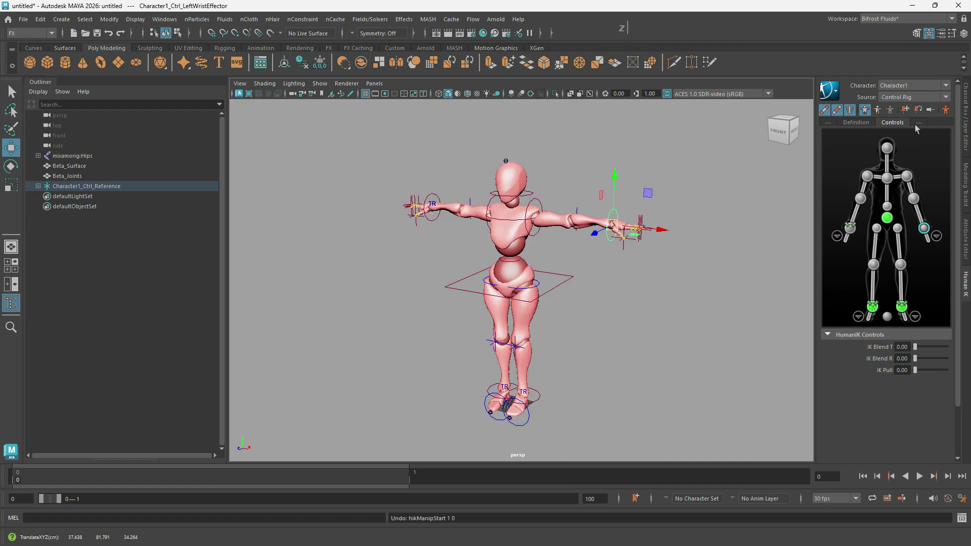
Unpin the rotation and translation of the right wrist effector.
left_click(851, 228)
left_click(918, 109)
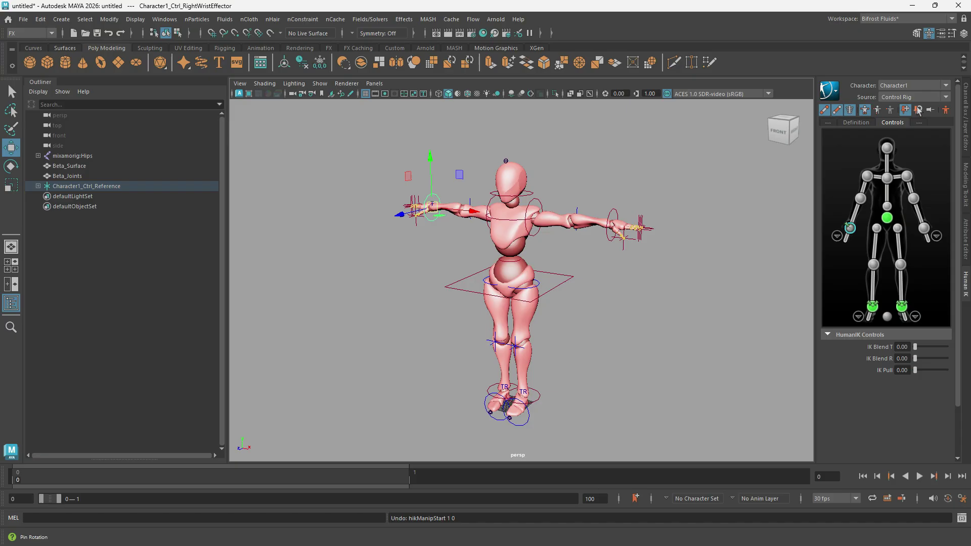
left_click(906, 109)
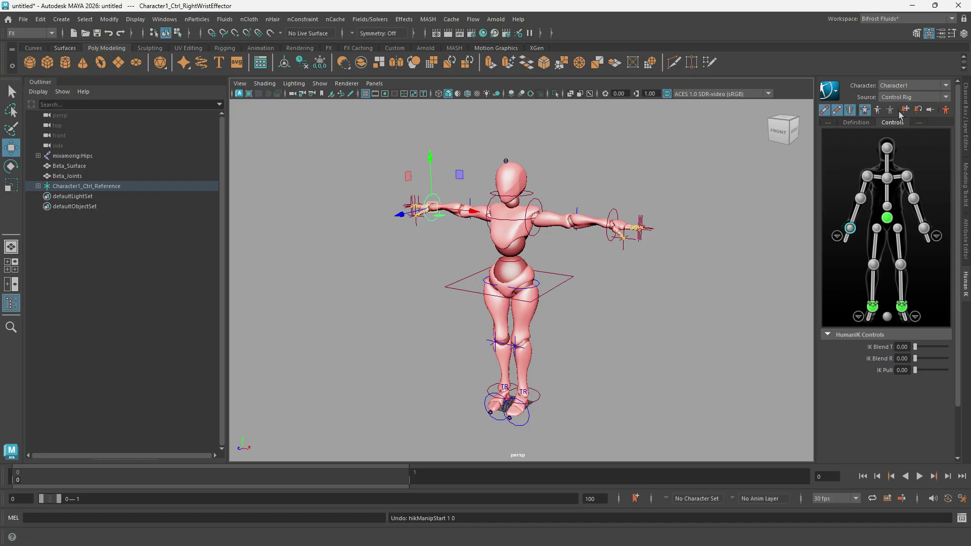